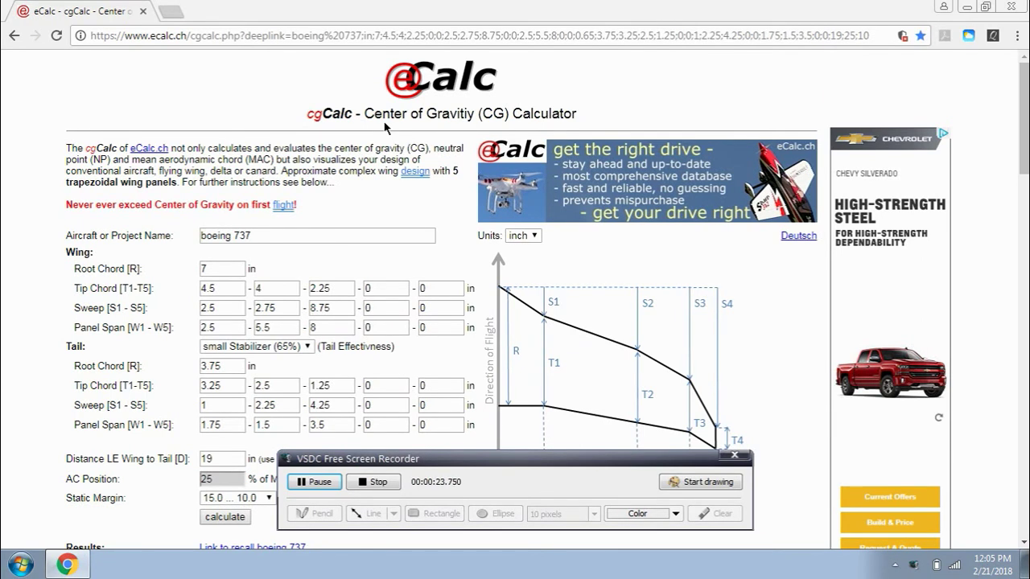
Step: Replace the old aircraft name with 'fly jet'
double_click(248, 233)
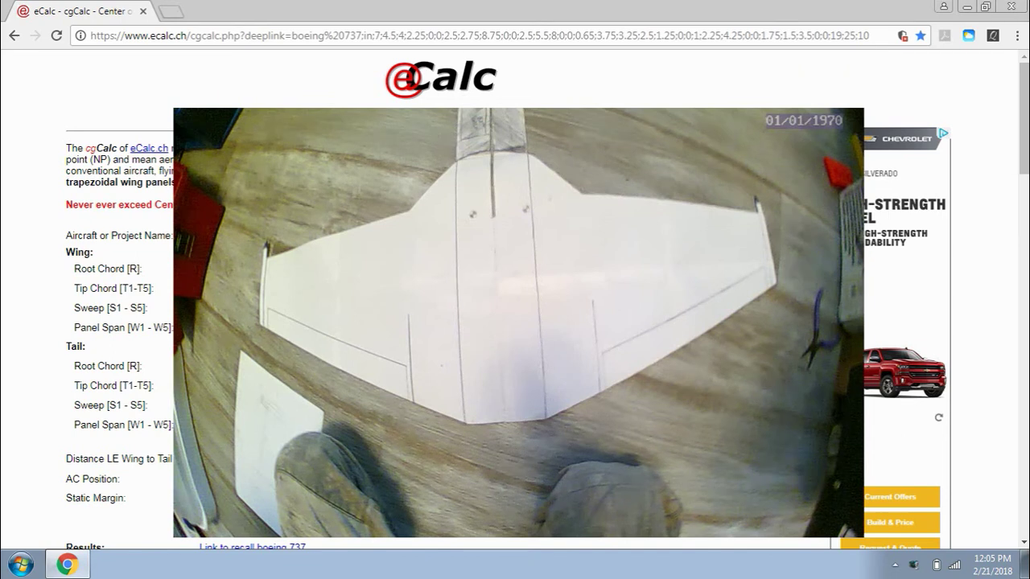
text(fly jet)
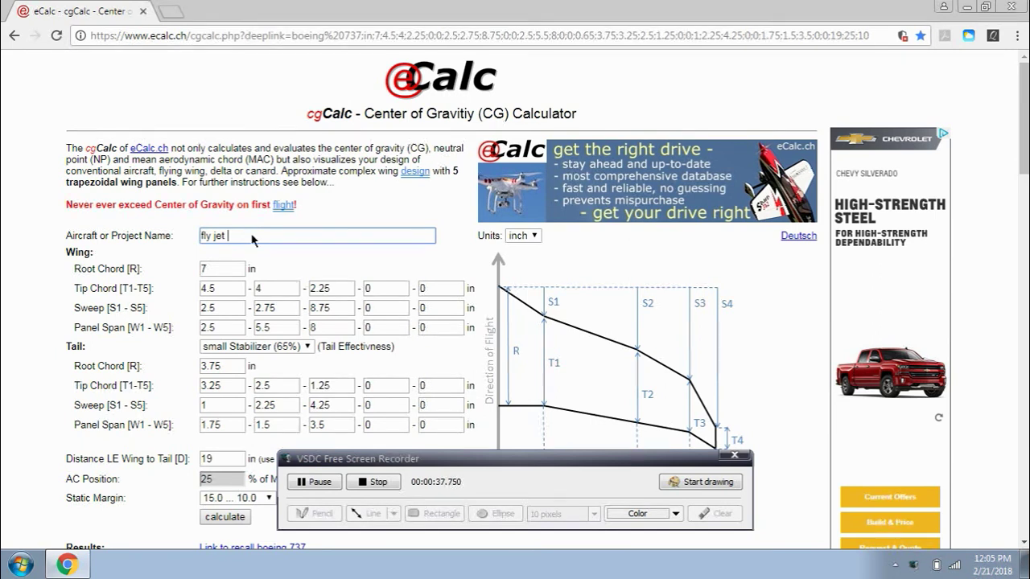
key(Tab)
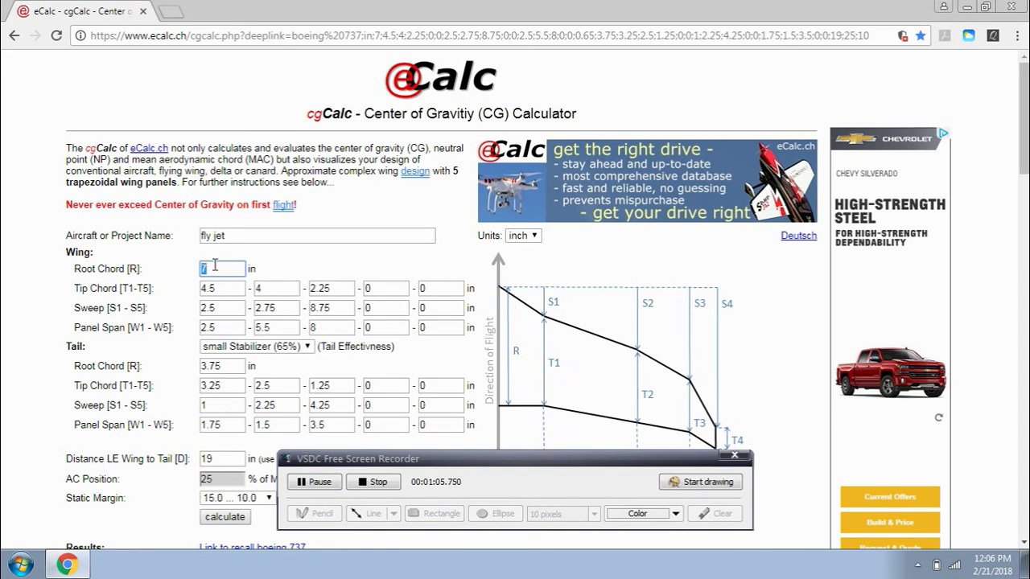
Step: Set the root chord to 12 in and the first tip chord T1 to 12
text(12)
click(221, 288)
key(BackSpace)
key(BackSpace)
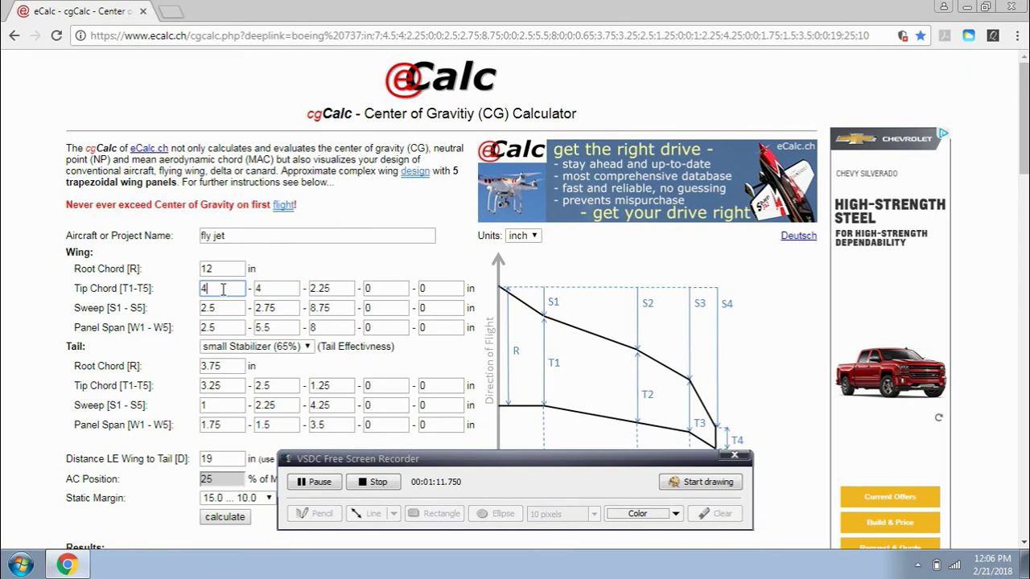
key(BackSpace)
text(12)
key(Tab)
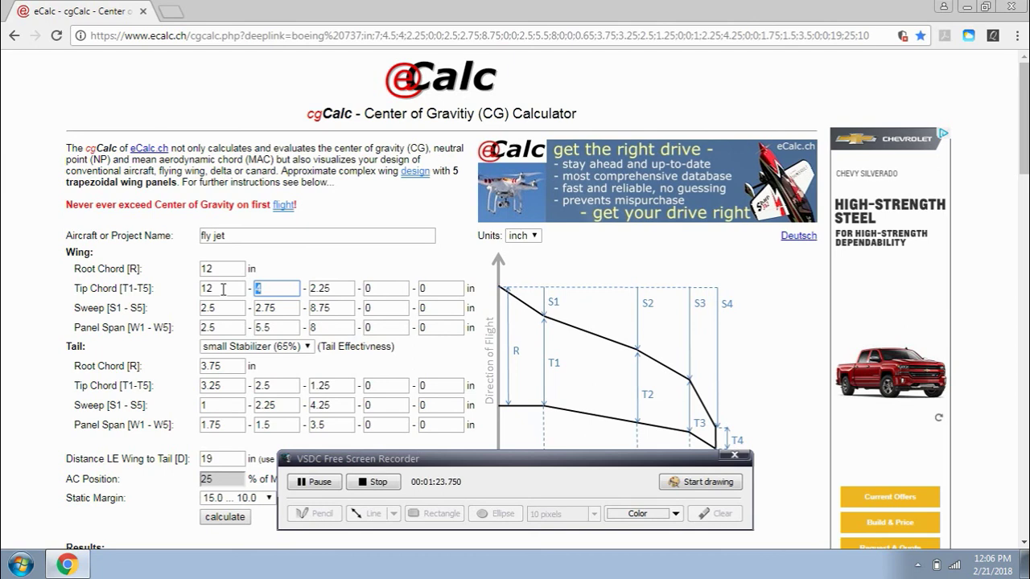
Step: Enter tip chords T2–T4 as 8.6875, 3.9375 and 4.875 in
text(8.6875)
key(Tab)
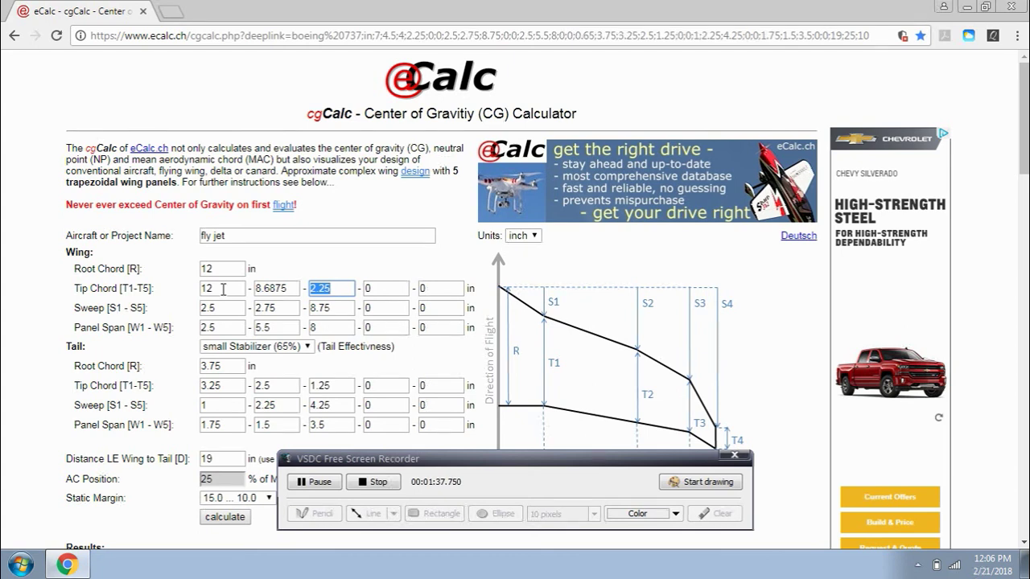
text(3.)
key(BackSpace)
text(.9375)
key(Tab)
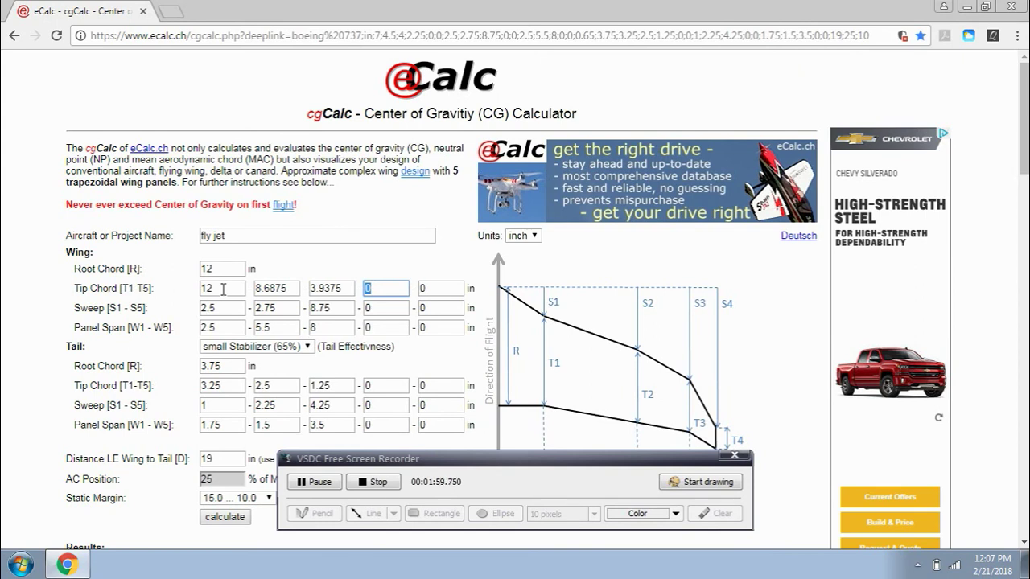
text(4.875)
click(214, 308)
double_click(214, 307)
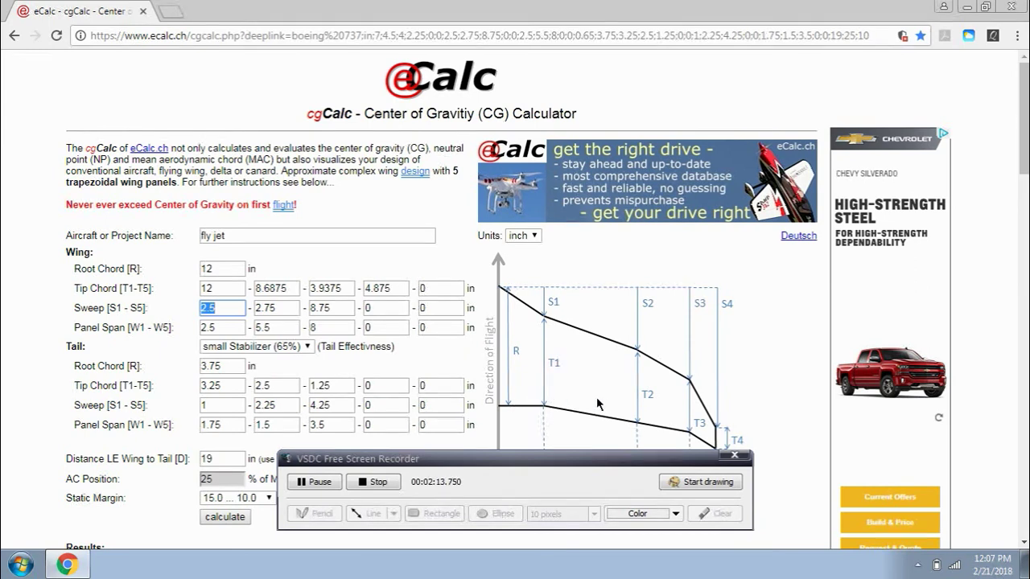
click(585, 461)
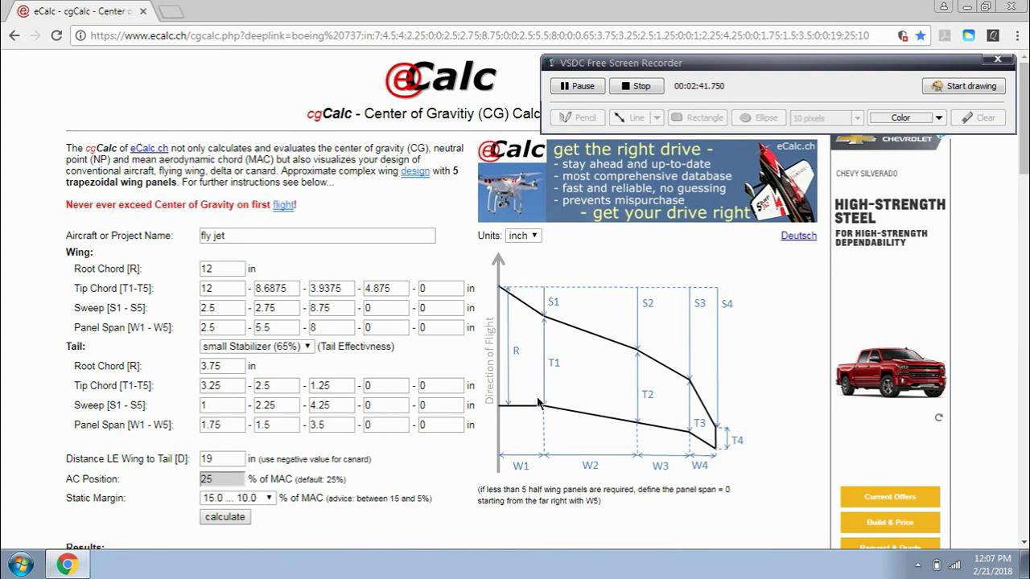
Step: Enter sweeps S1–S4 as 0, 2.375, 3.3125 and 2.375 in
double_click(217, 307)
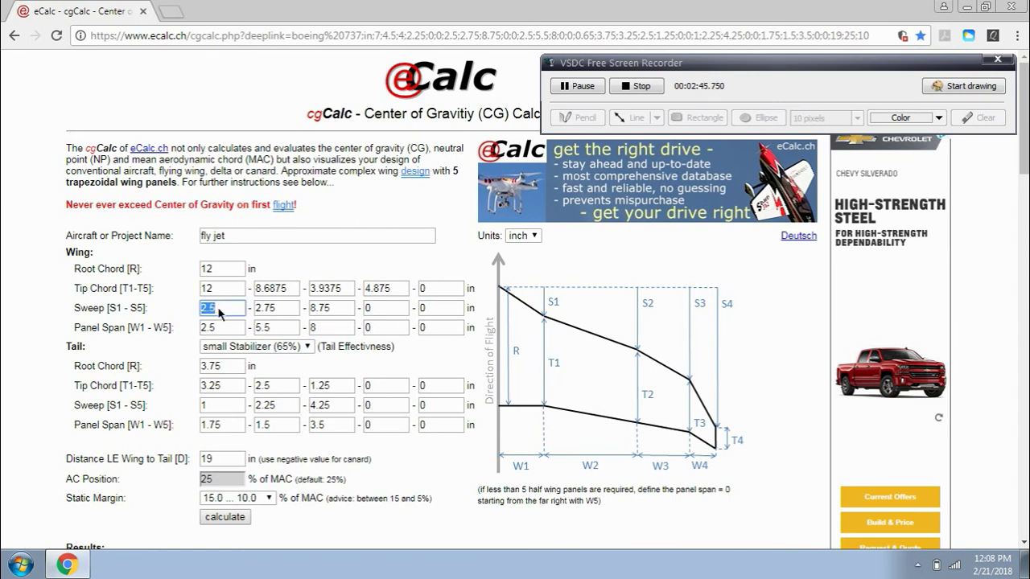
text(0)
key(Tab)
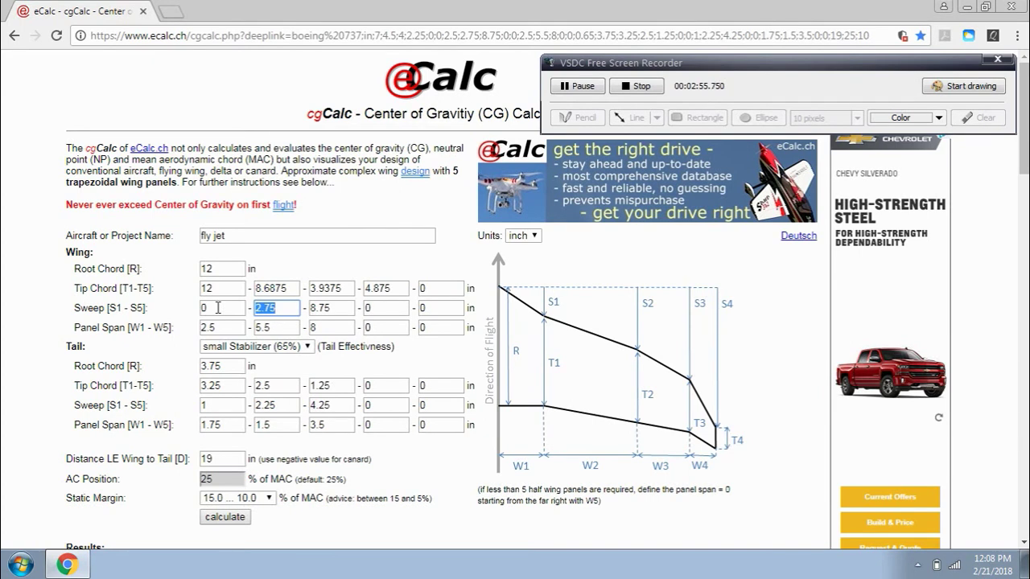
text(2.375)
key(Tab)
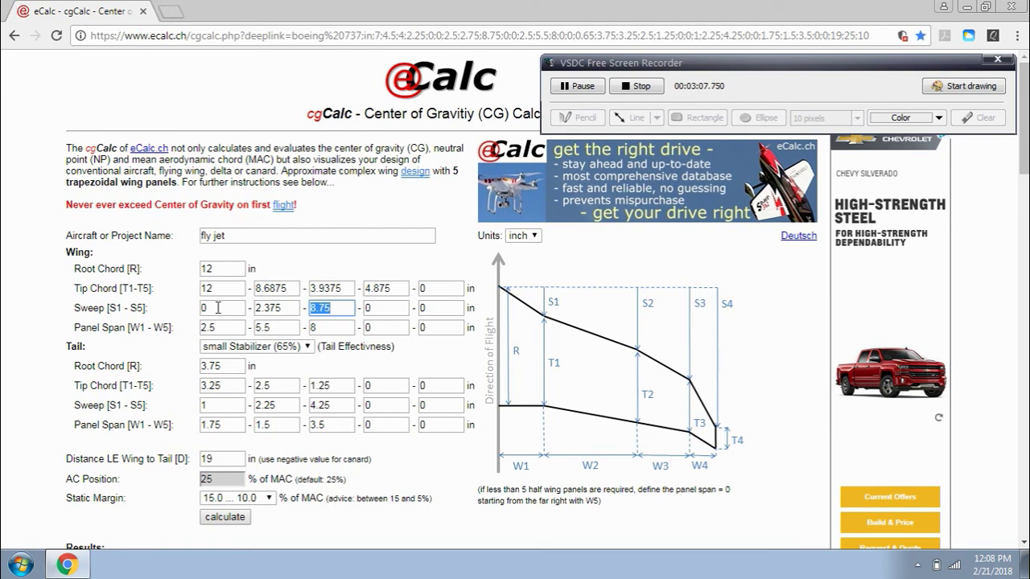
text(3.3125)
key(Tab)
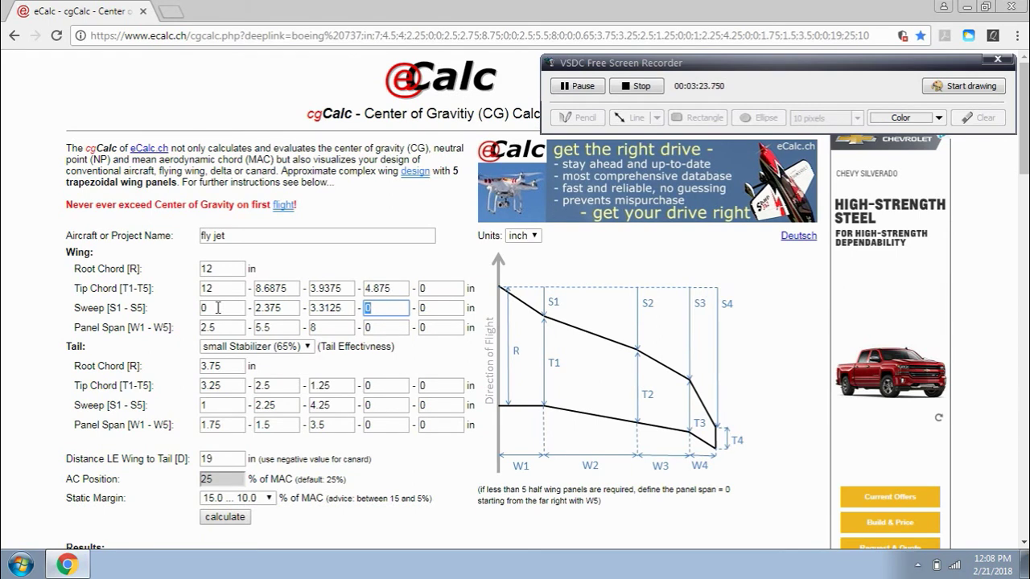
text(2.375)
Step: Enter wing panel spans W1–W4 as 1.875, 2.5, 10.5625 and 0.375 in
double_click(217, 328)
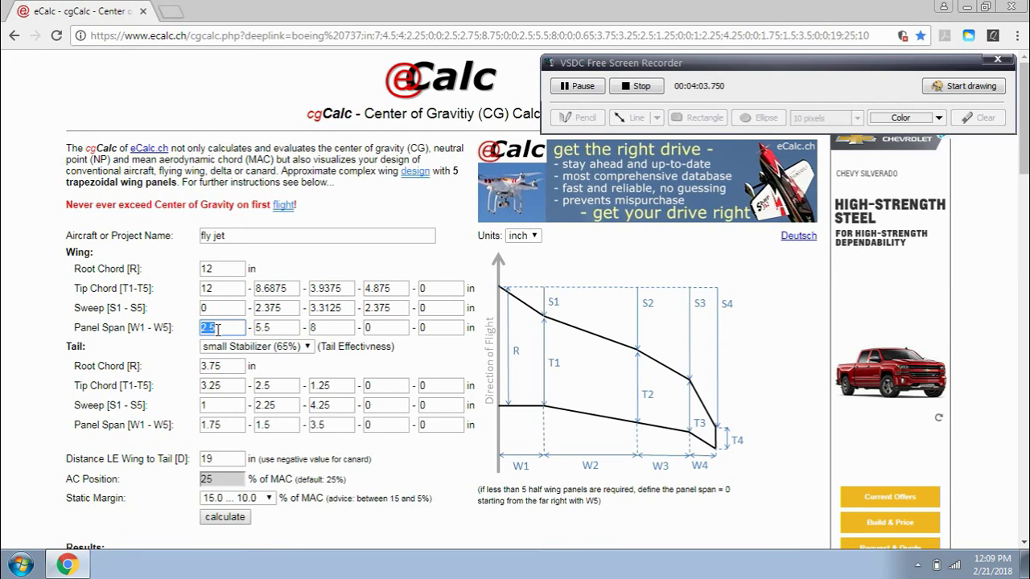
text(1.875)
double_click(279, 322)
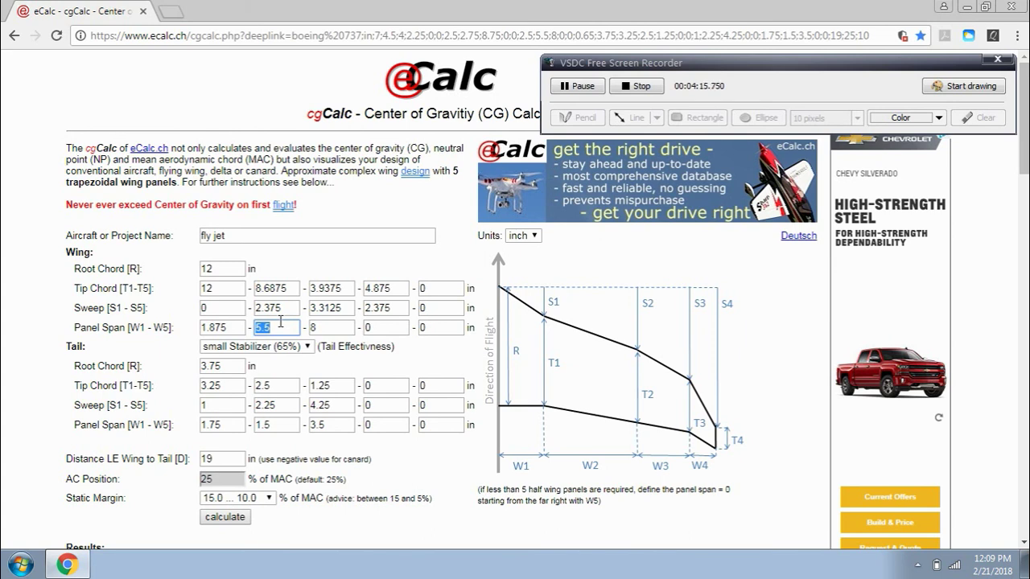
text(2.5)
click(318, 326)
key(BackSpace)
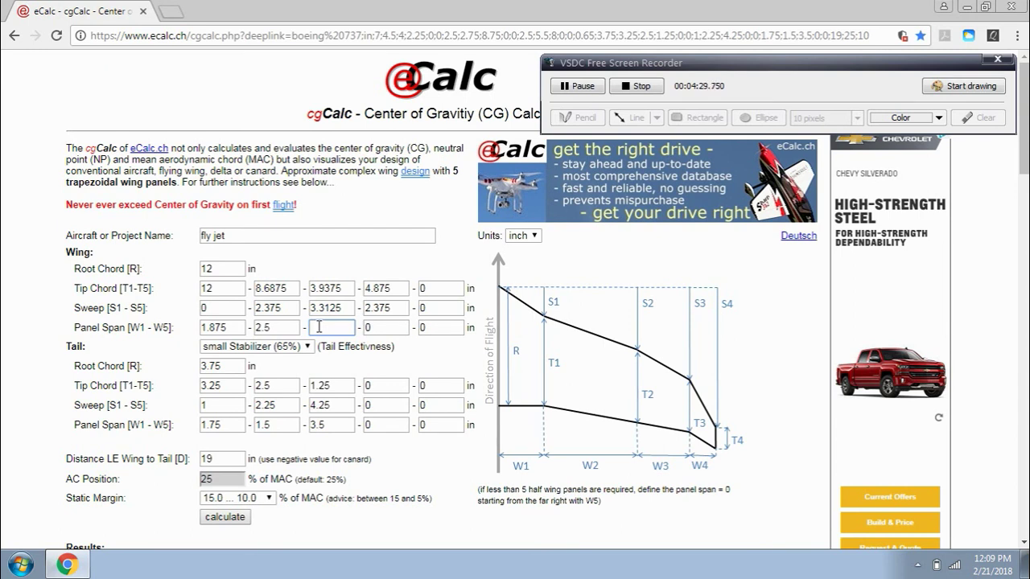
text(10.5625)
key(Tab)
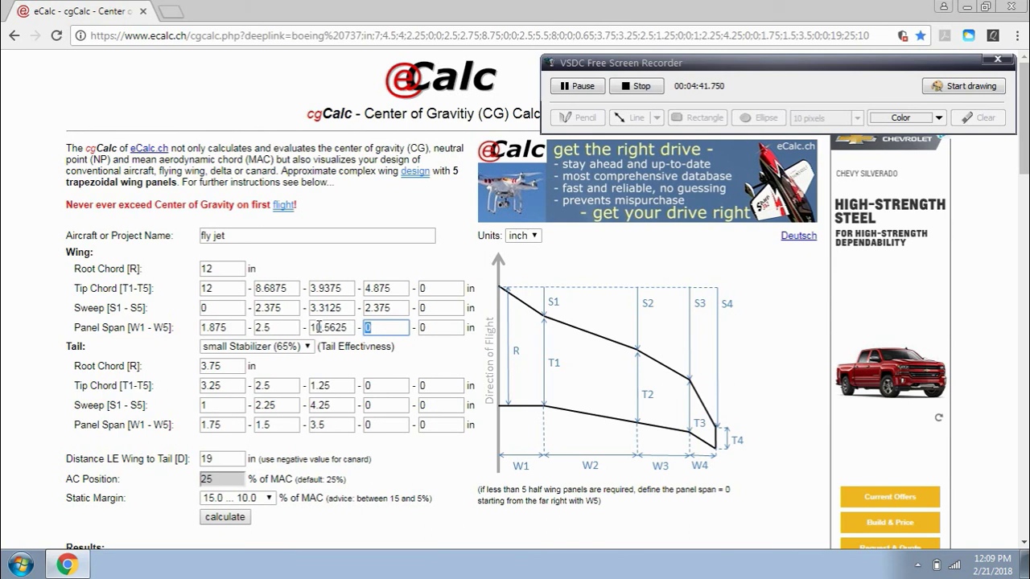
text(0.375)
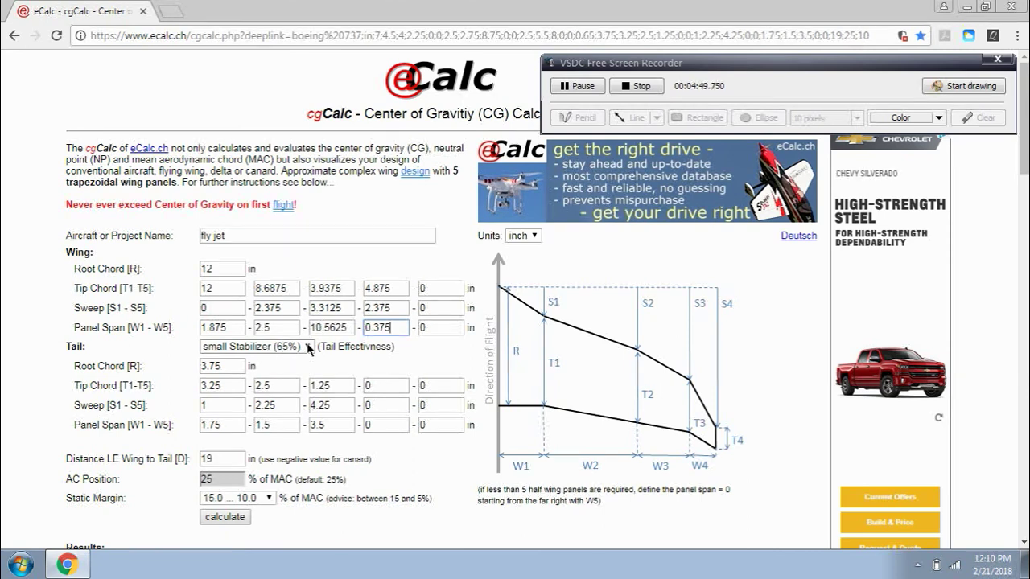
Step: Choose Delta (0%) as the tail type
click(309, 348)
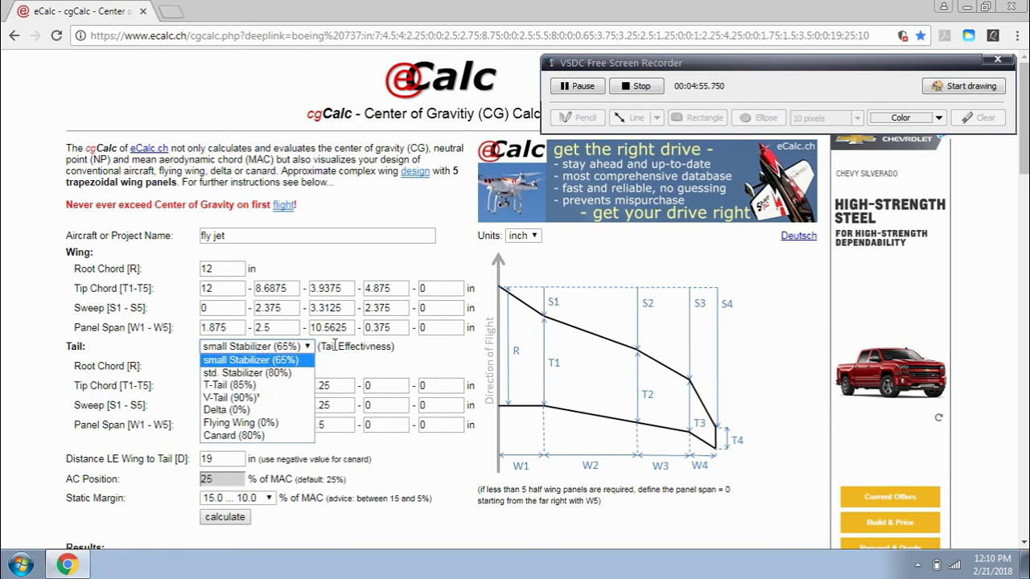
click(233, 411)
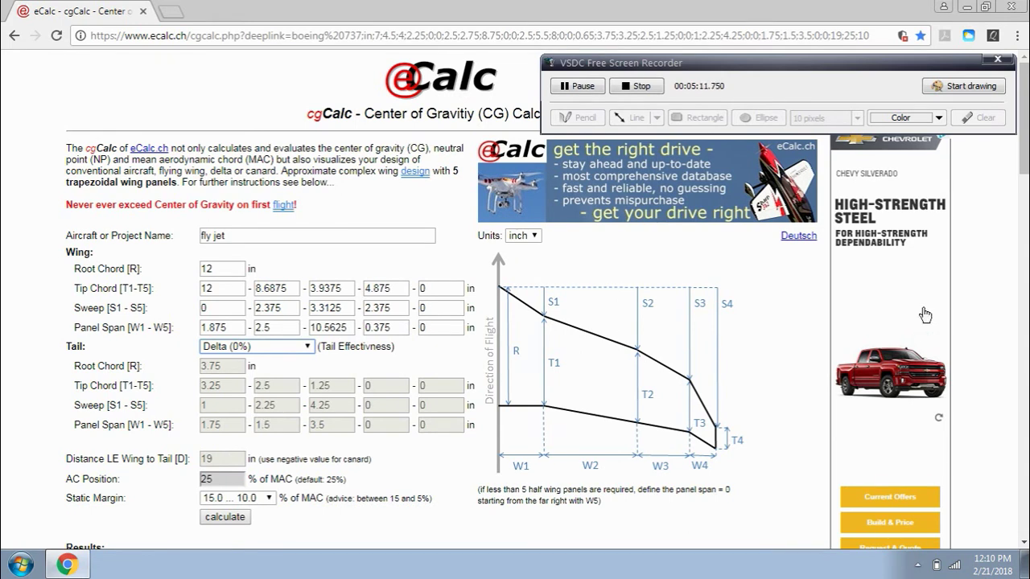
Step: Run the calculation and highlight the resulting 2.73–3.15 in CG range
drag(1025, 95, 1017, 189)
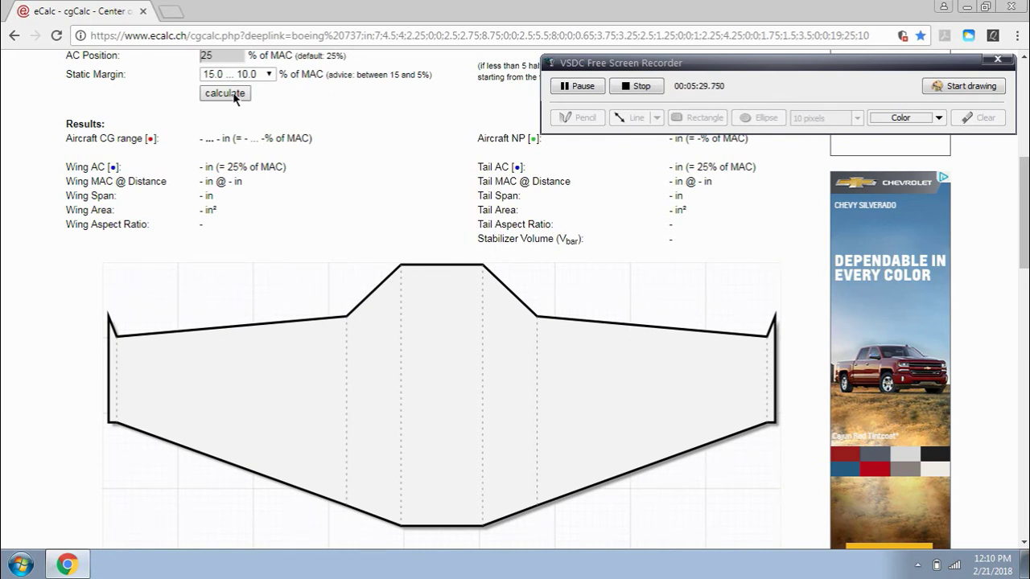
click(226, 93)
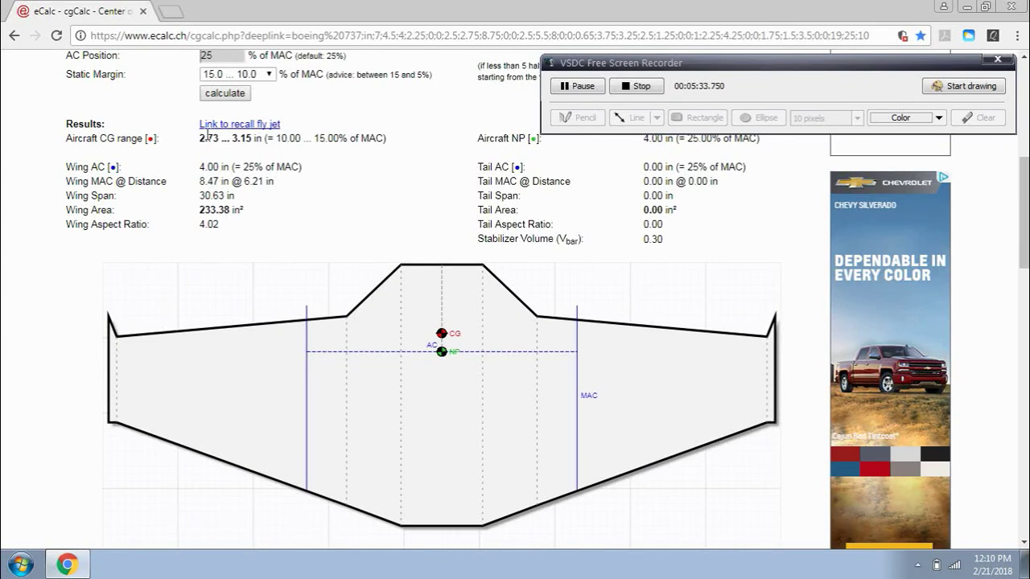
drag(195, 137, 384, 139)
click(390, 160)
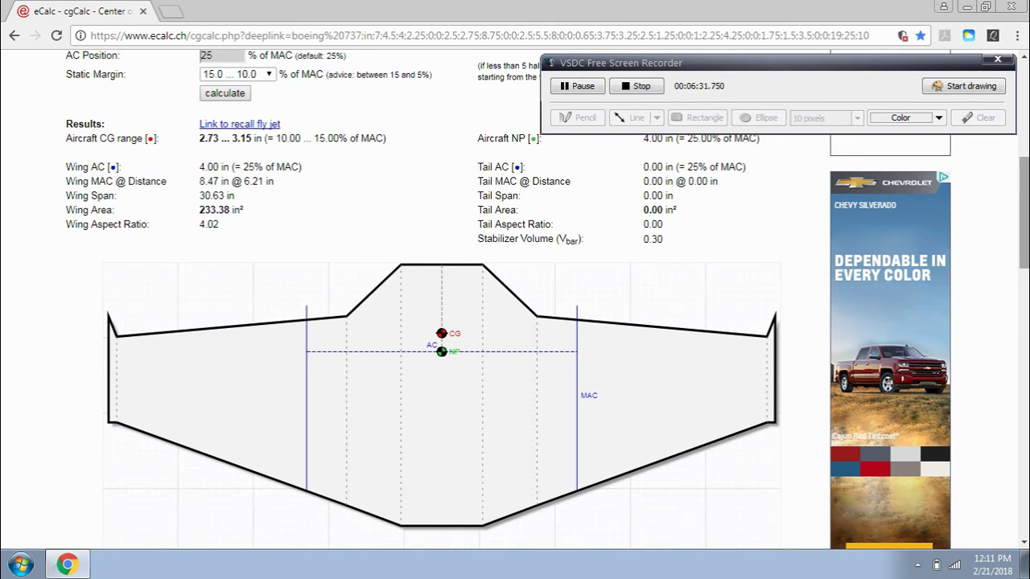
Step: Scroll back up to the wing and tail input fields
scroll(514, 322, up, 5)
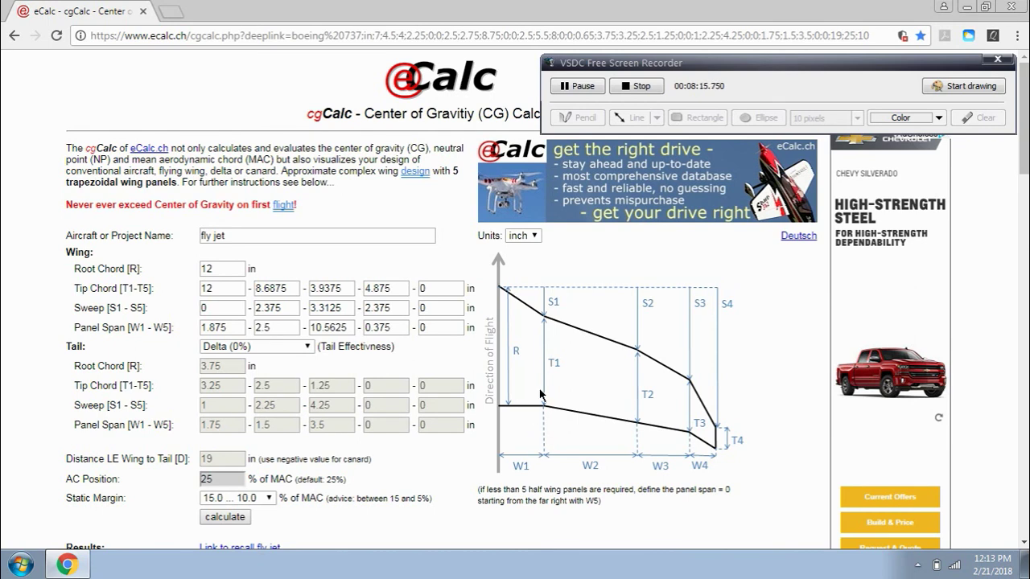
click(300, 347)
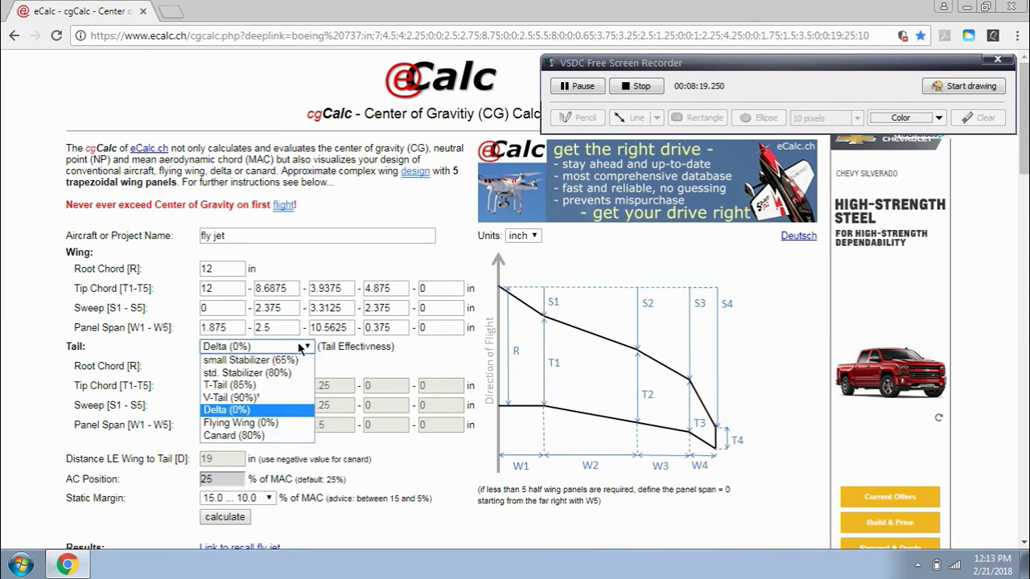
click(239, 412)
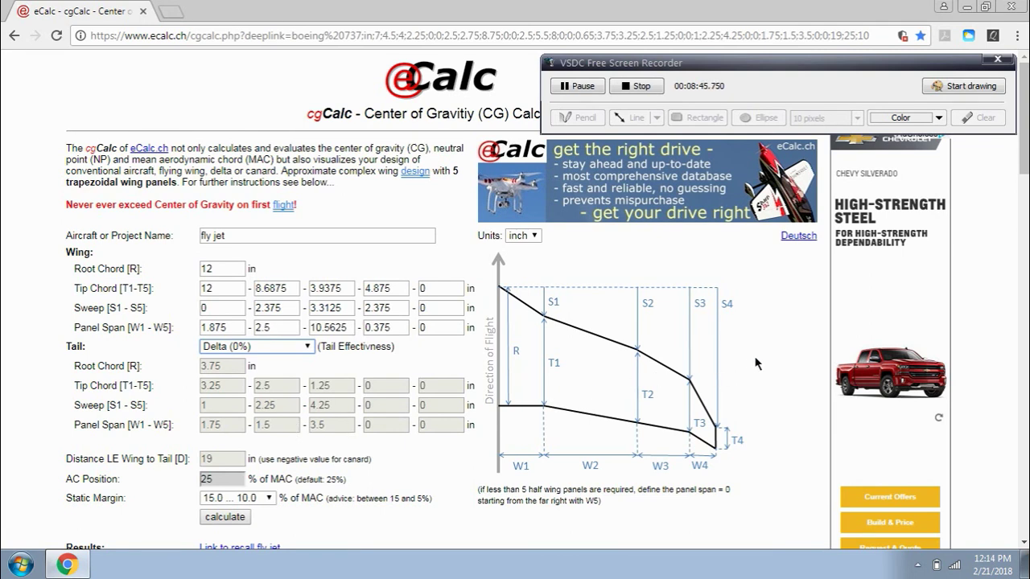
Step: Scroll down to the results and the planform drawing with CG and NP markers
drag(1020, 148, 1019, 220)
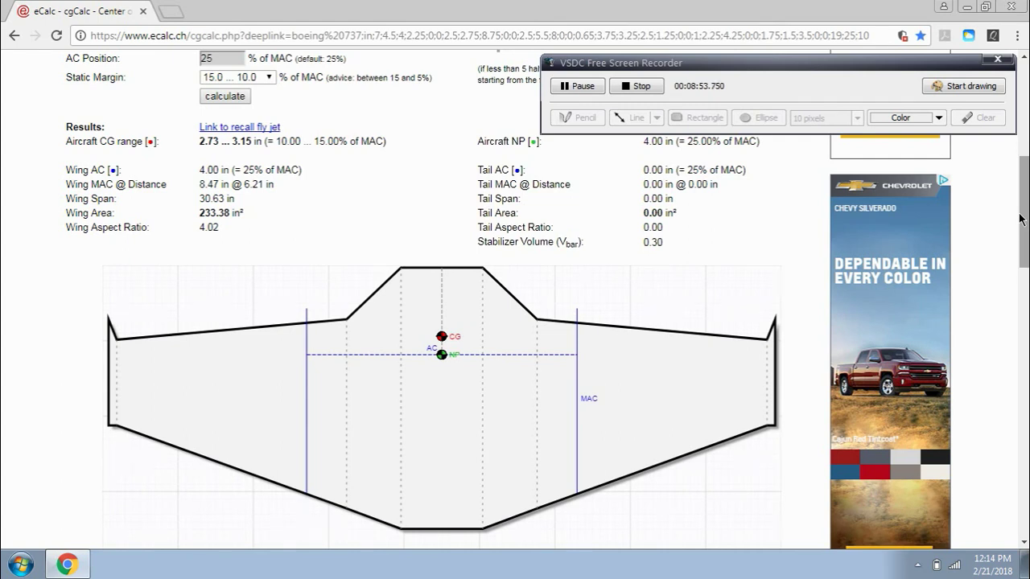